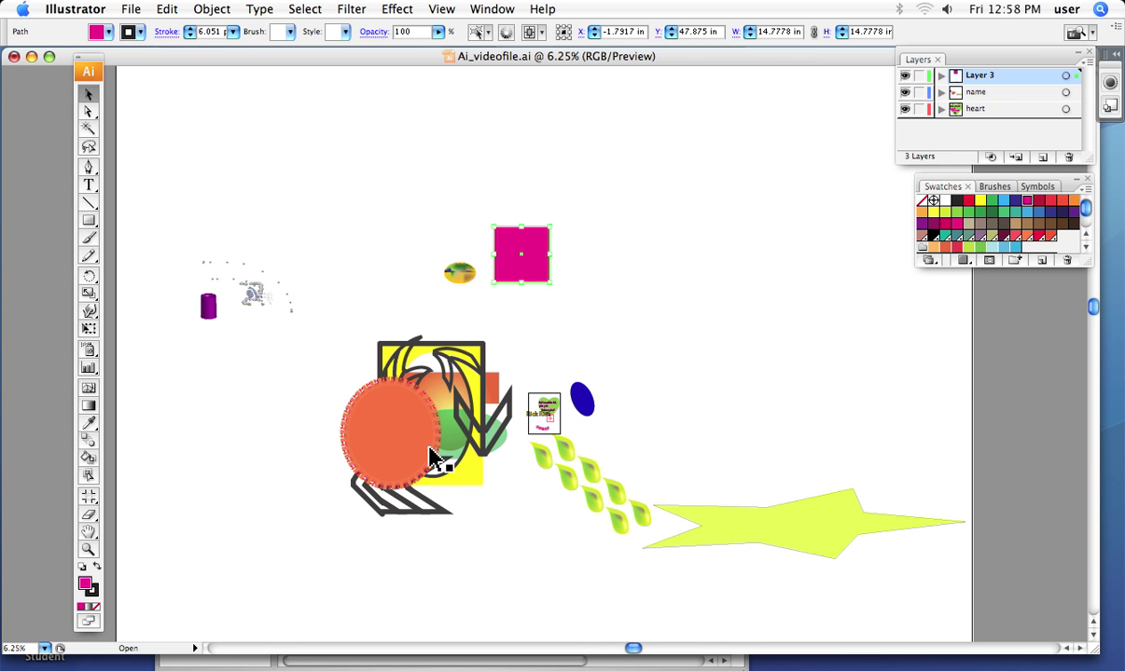
# - Zoom in on the magenta square, select it, and shift it to the left of the view
pyautogui.press('super+equal')
pyautogui.click(536, 248)
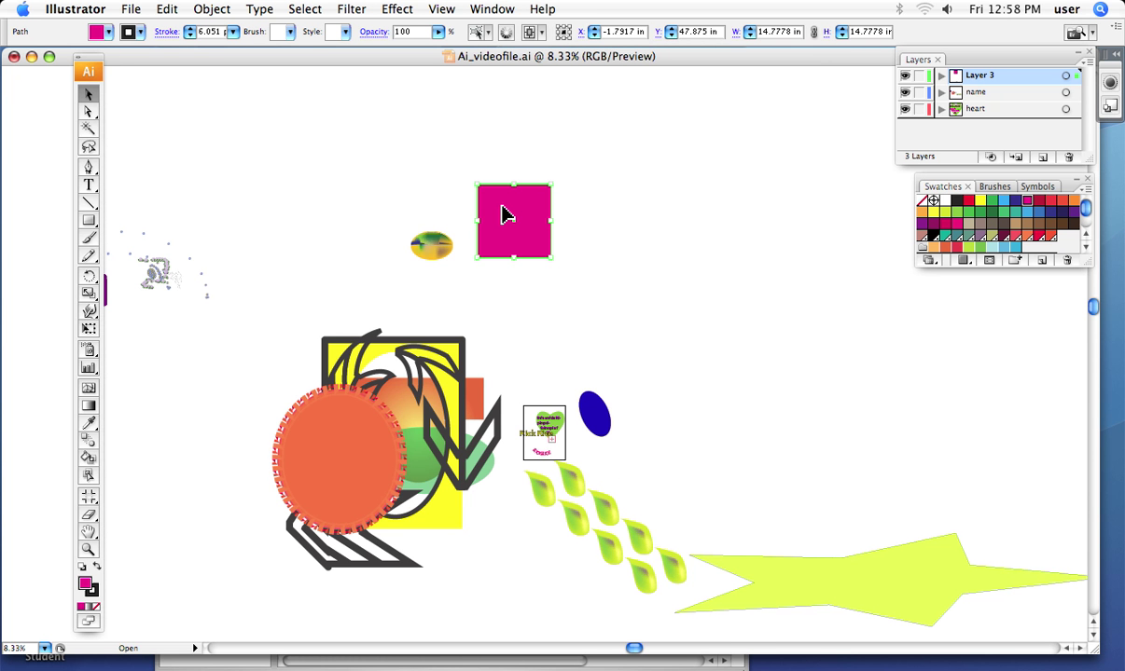
pyautogui.press('a')
pyautogui.press('super+equal')
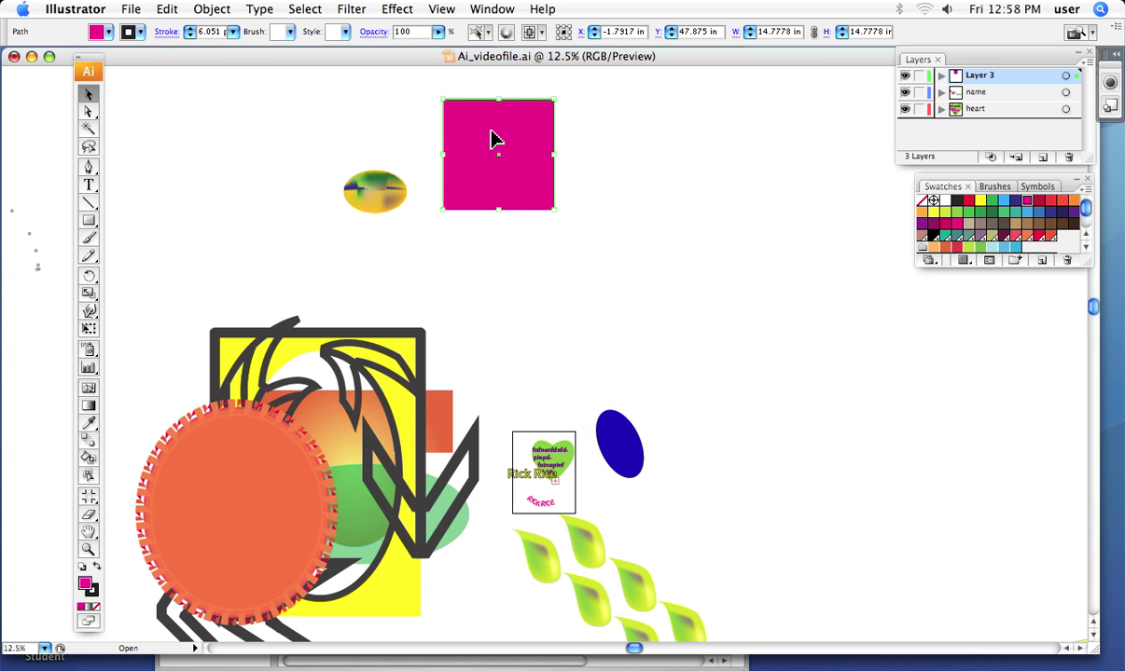
pyautogui.moveTo(534, 250); pyautogui.dragTo(328, 307)
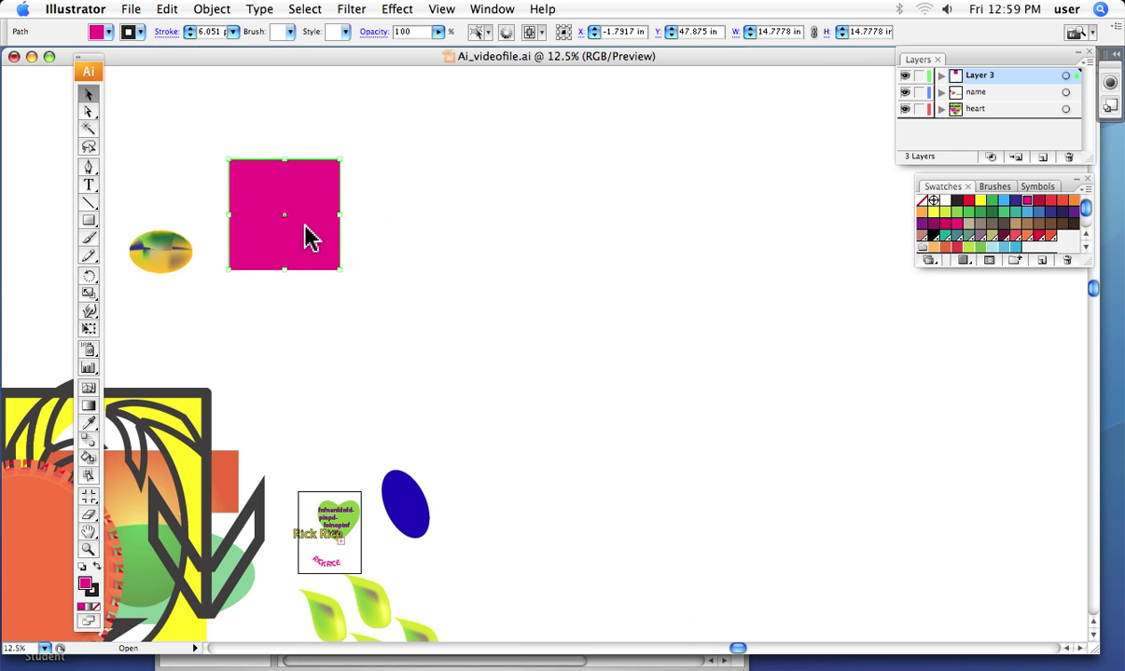
# - Try two copies of the square to the right, undoing each one
pyautogui.moveTo(310, 237); pyautogui.dragTo(473, 269)
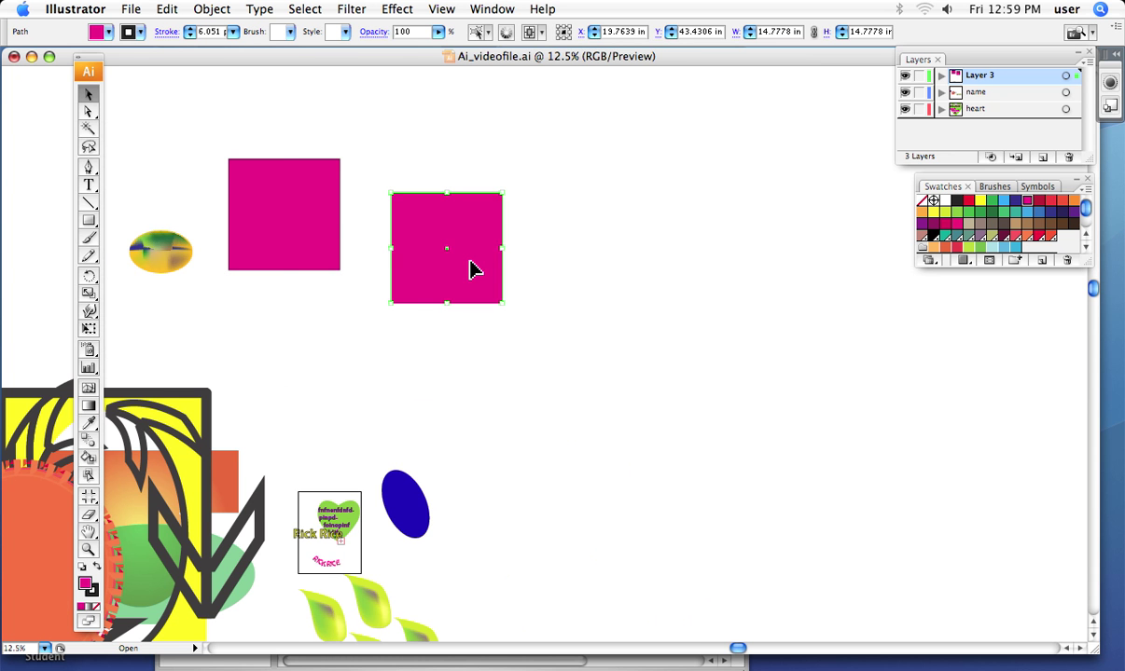
pyautogui.press('super+z')
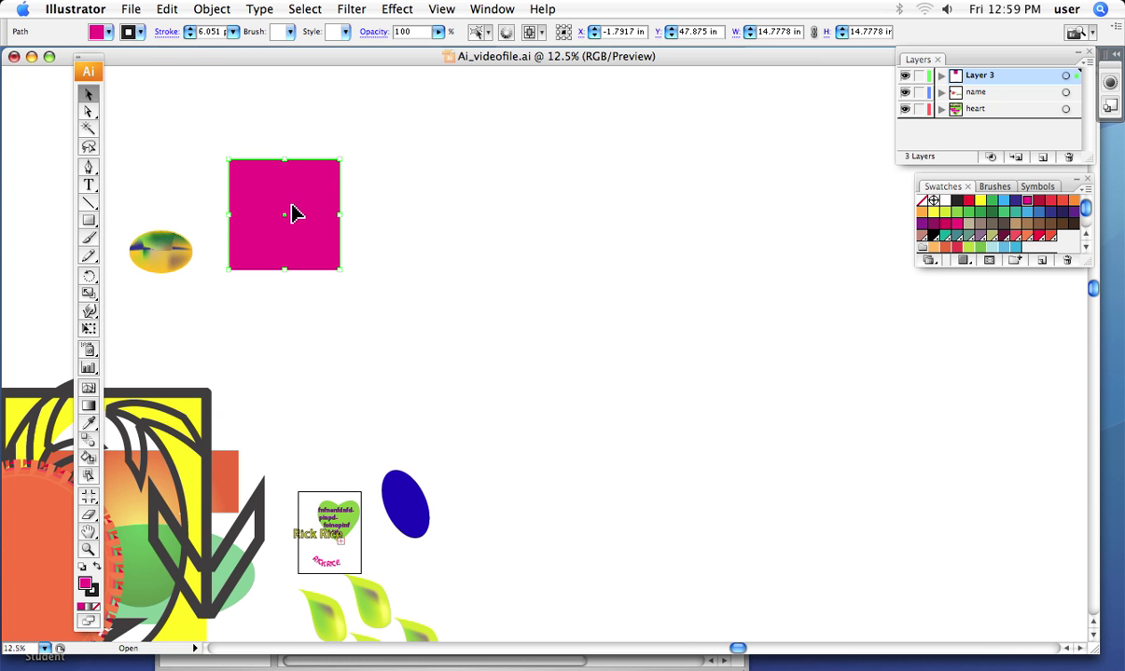
pyautogui.moveTo(297, 215); pyautogui.dragTo(485, 224)
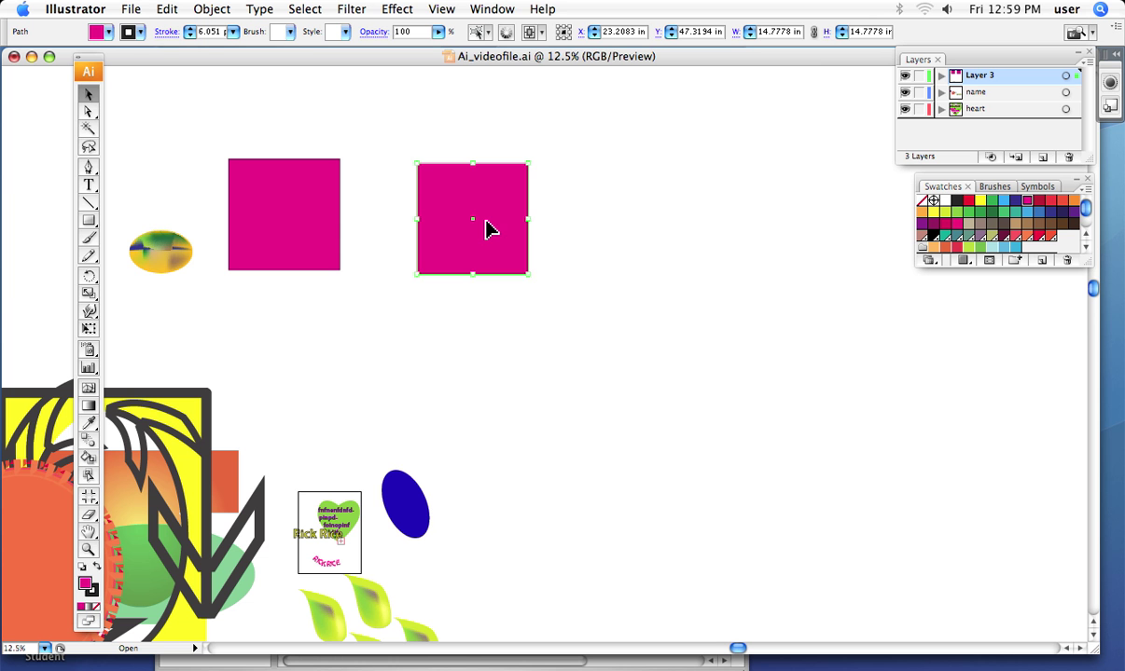
pyautogui.press('super+z')
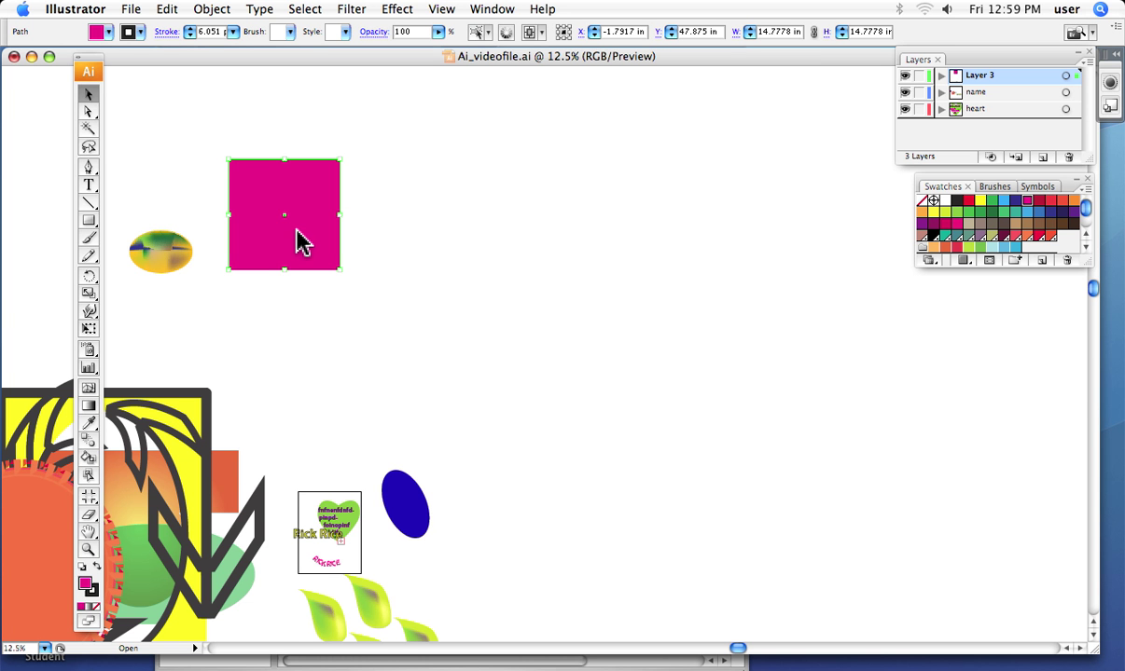
# - Discard another right-hand copy and place a copy directly below the original at Y 31.875 in
pyautogui.moveTo(297, 232); pyautogui.dragTo(439, 233)
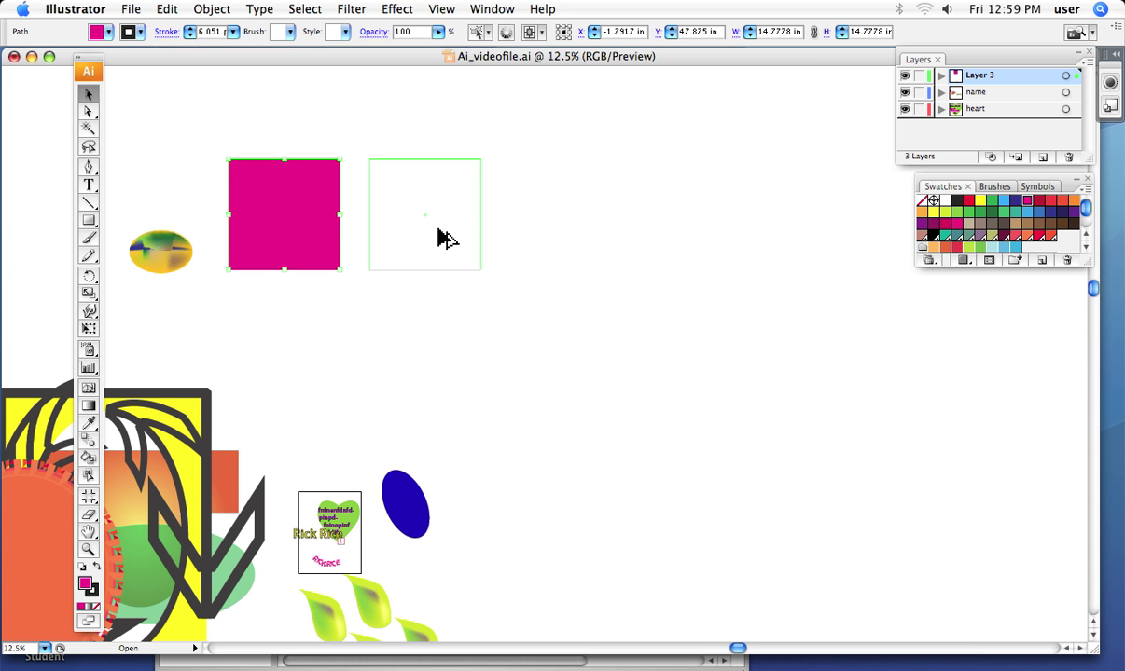
pyautogui.moveTo(439, 231); pyautogui.dragTo(440, 231)
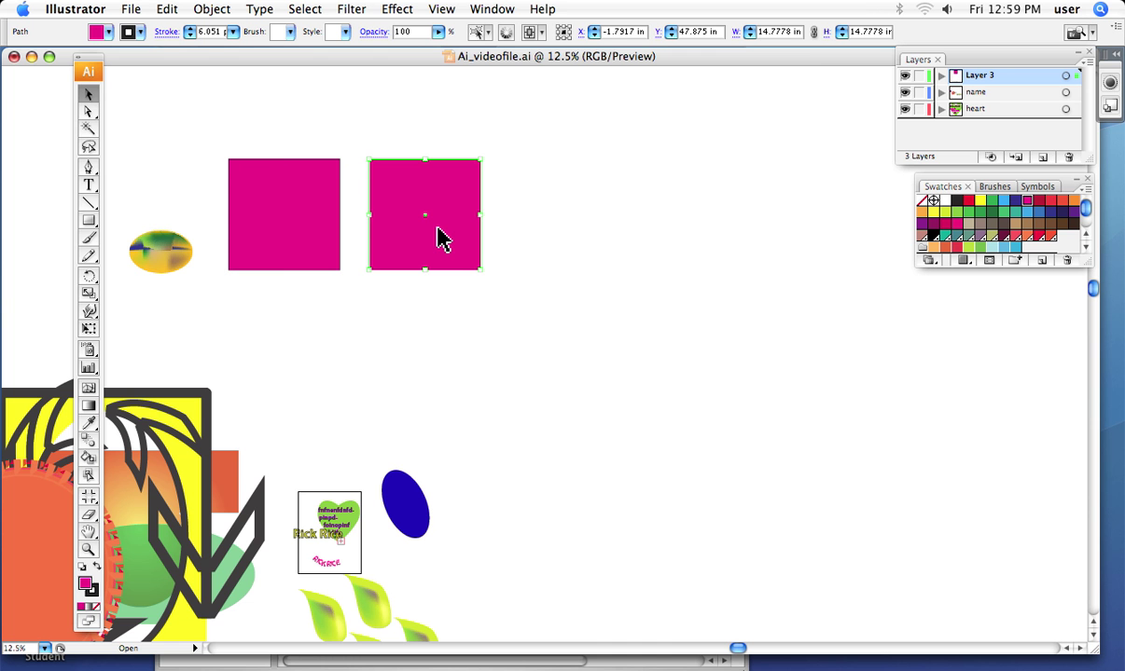
pyautogui.press('super+z')
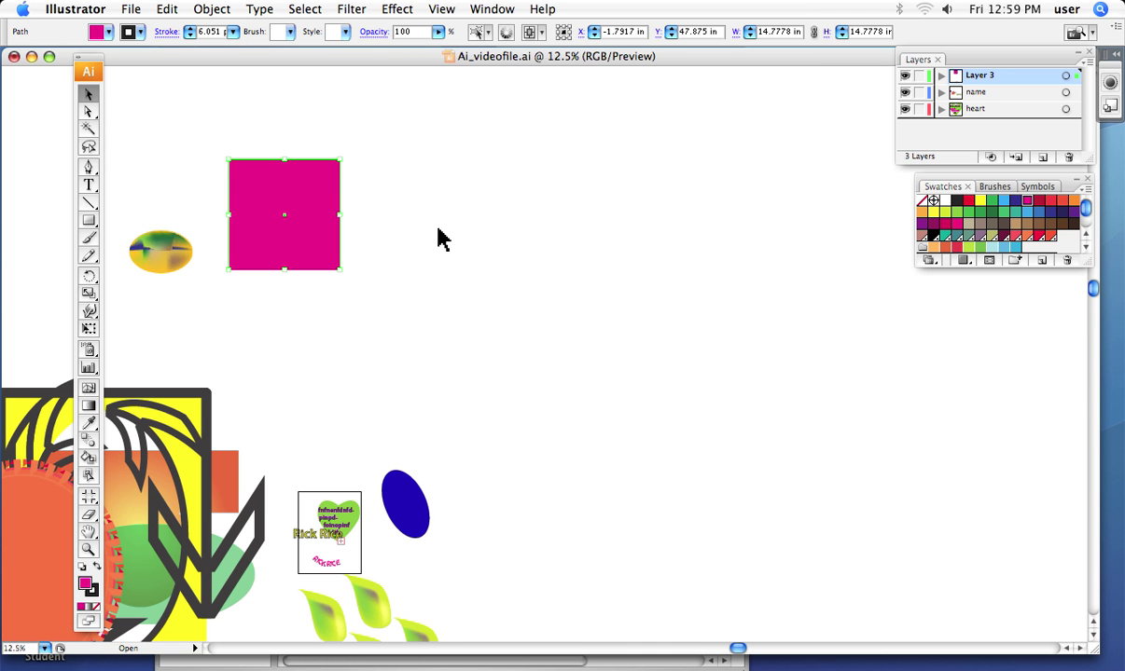
pyautogui.moveTo(285, 250); pyautogui.dragTo(292, 367)
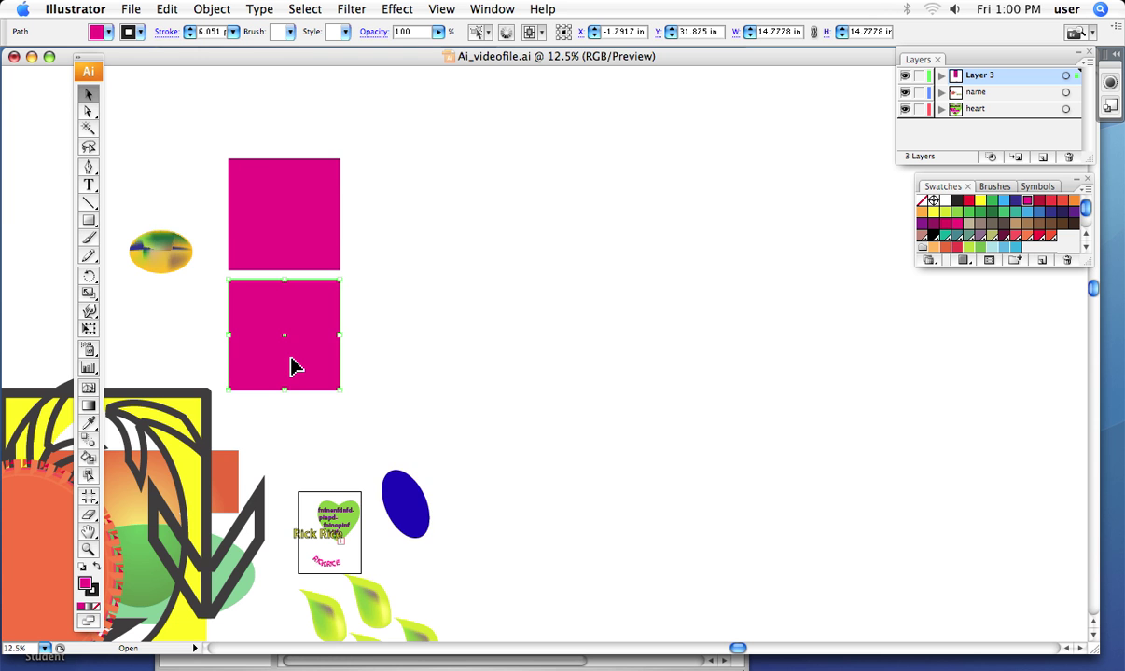
pyautogui.press('super+equal')
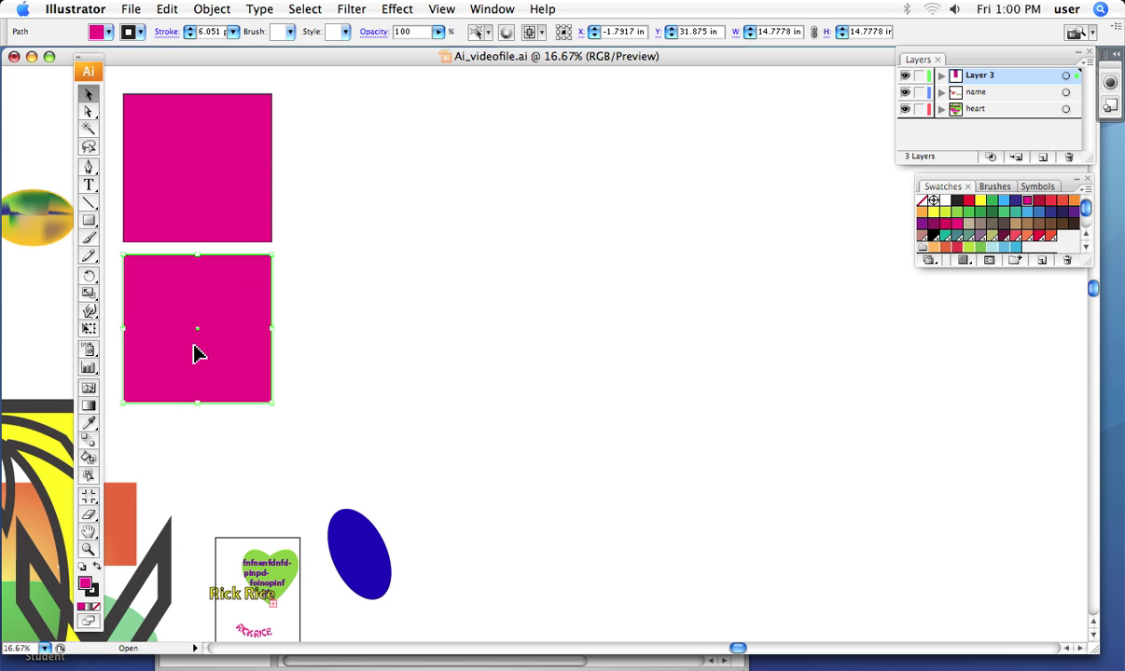
# - Replace the lower copy with a duplicate level to the right at X 16.538 in
pyautogui.press('super+z')
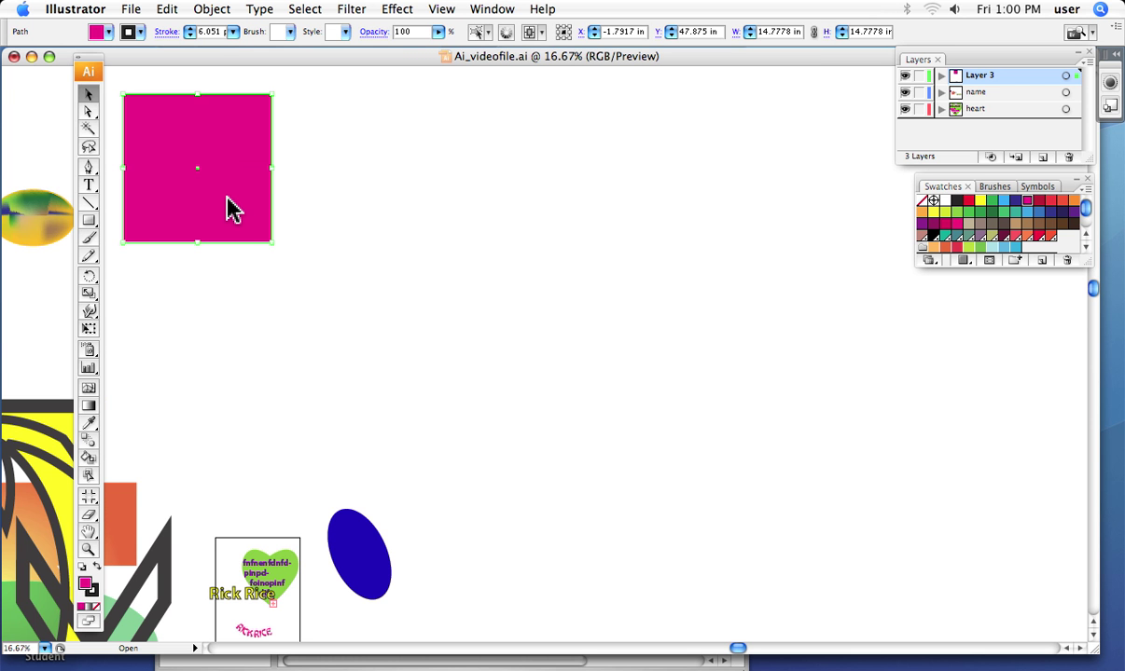
pyautogui.moveTo(227, 207); pyautogui.dragTo(411, 269)
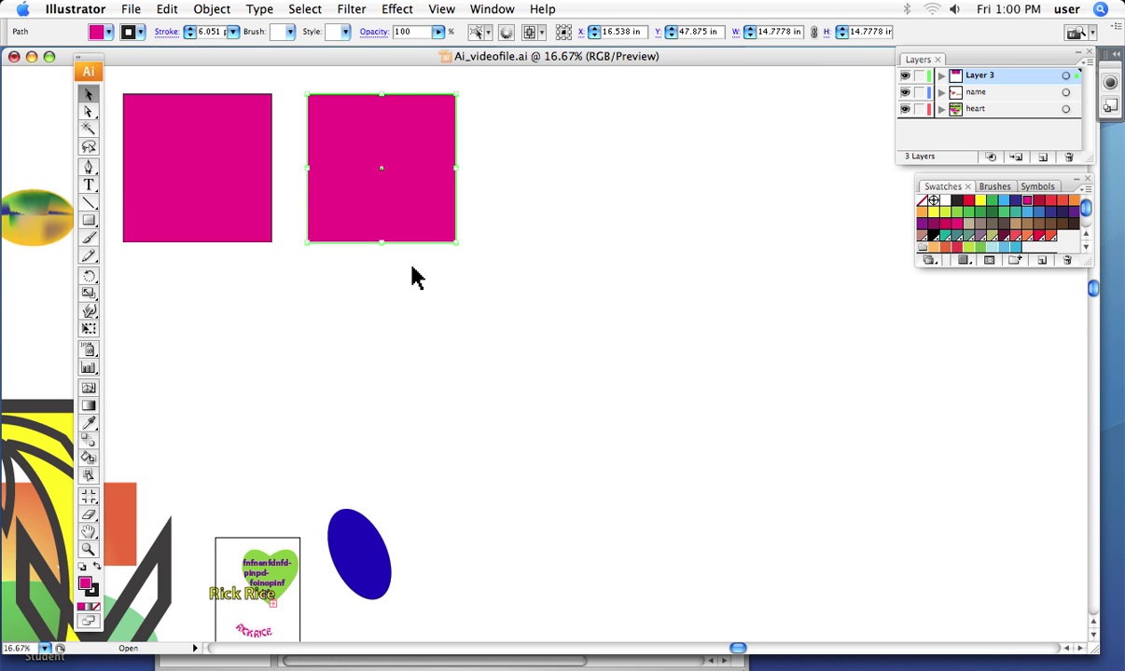
# - Check the Object > Transform menu, add copies with Transform Again, then undo them
pyautogui.click(213, 11)
pyautogui.moveTo(216, 33)
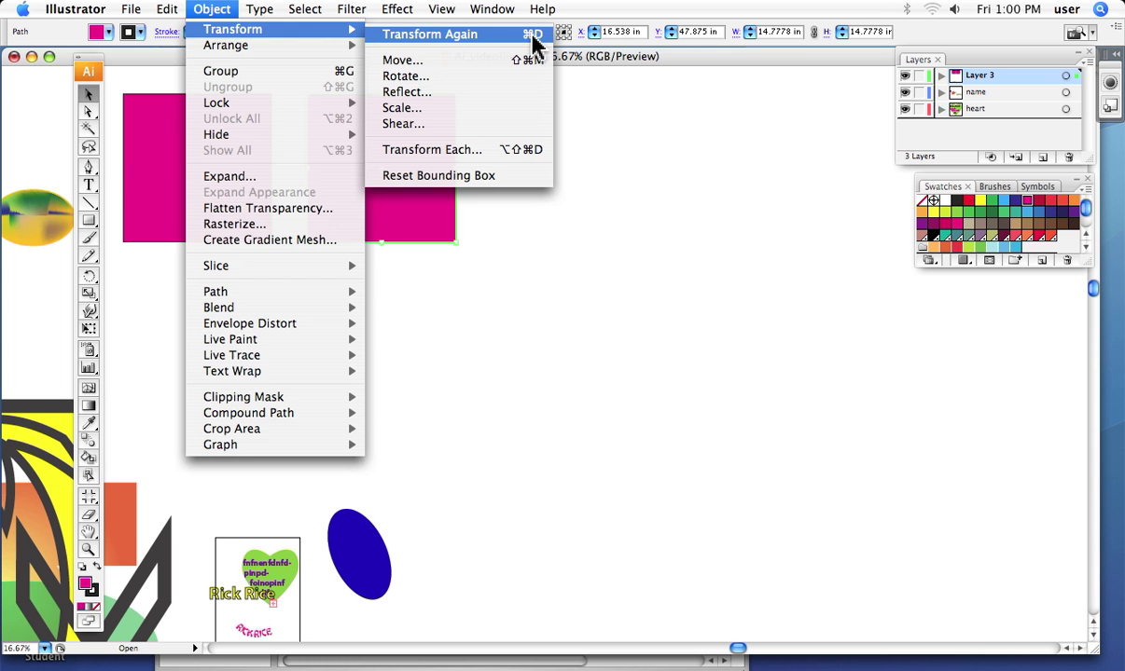
pyautogui.click(542, 453)
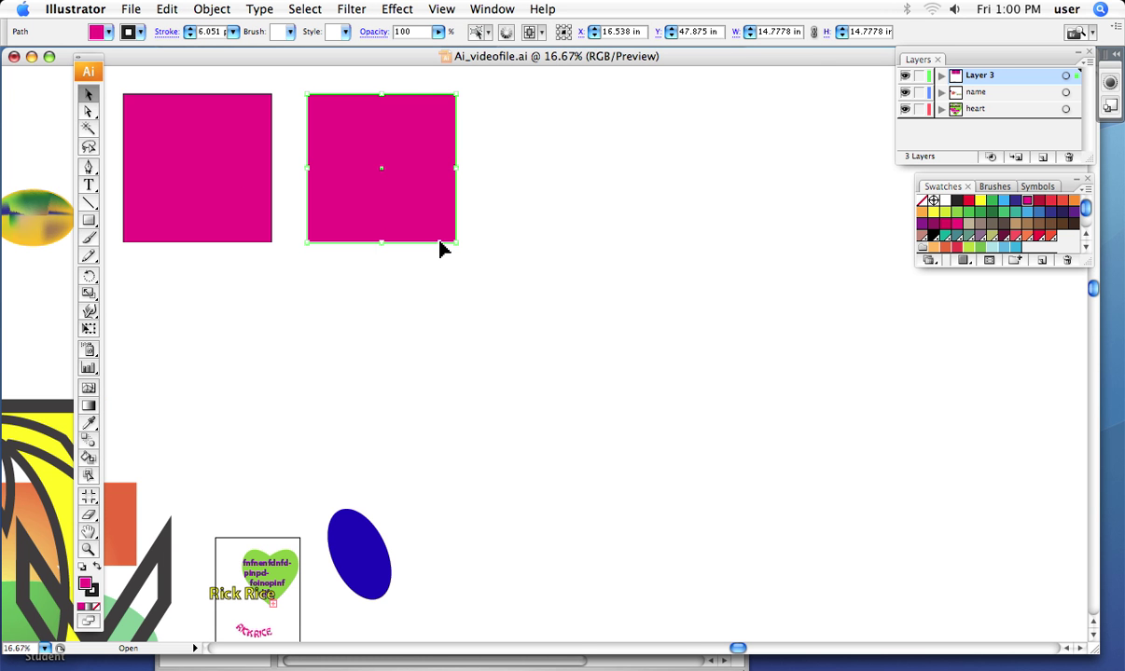
pyautogui.press('super+d')
pyautogui.press('super+d')
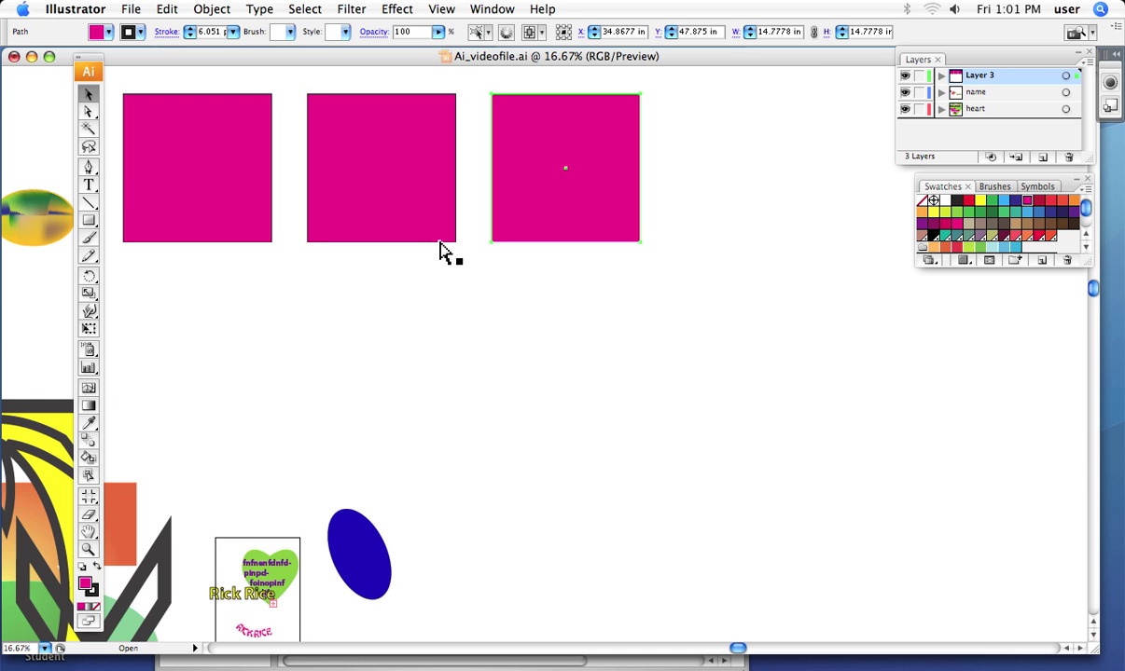
pyautogui.press('super+d')
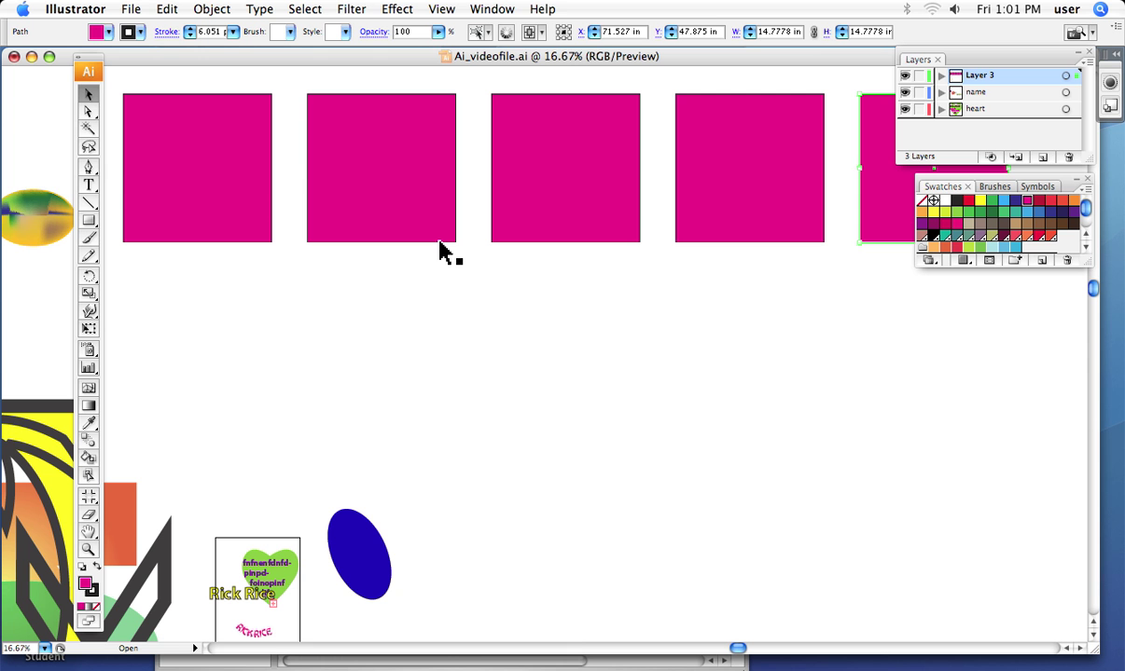
pyautogui.press('super+z')
pyautogui.press('super+z')
pyautogui.press('super+z')
pyautogui.press('super+z')
pyautogui.press('super+z')
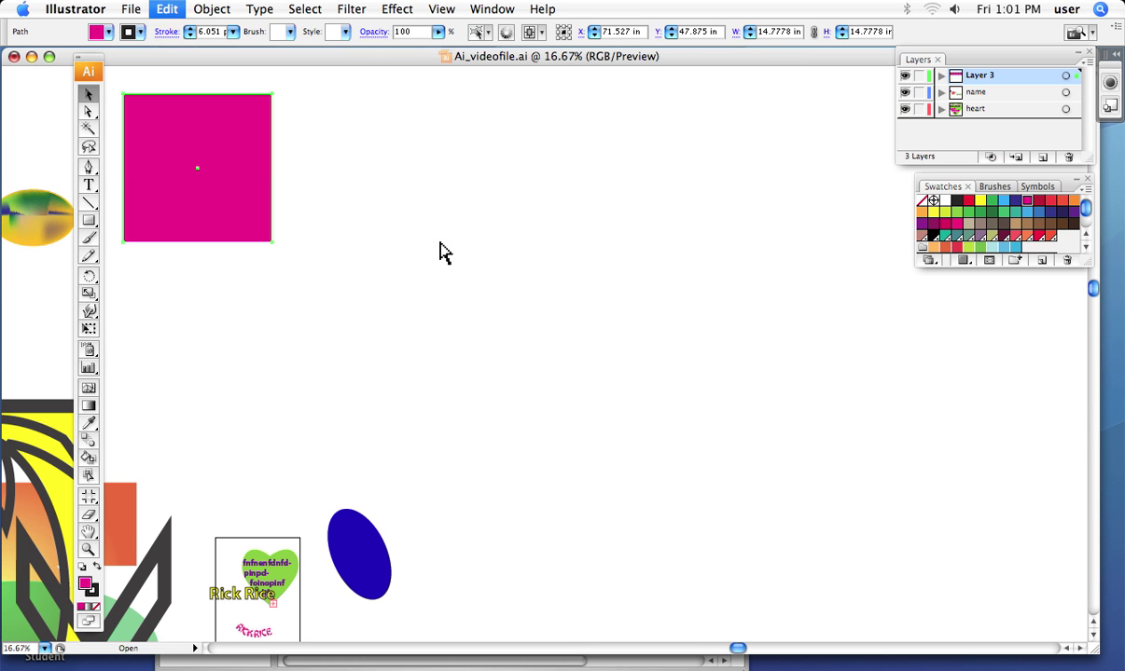
# - Move the square left, then duplicate it rightward repeatedly into five evenly spaced squares
pyautogui.moveTo(329, 159); pyautogui.dragTo(215, 154)
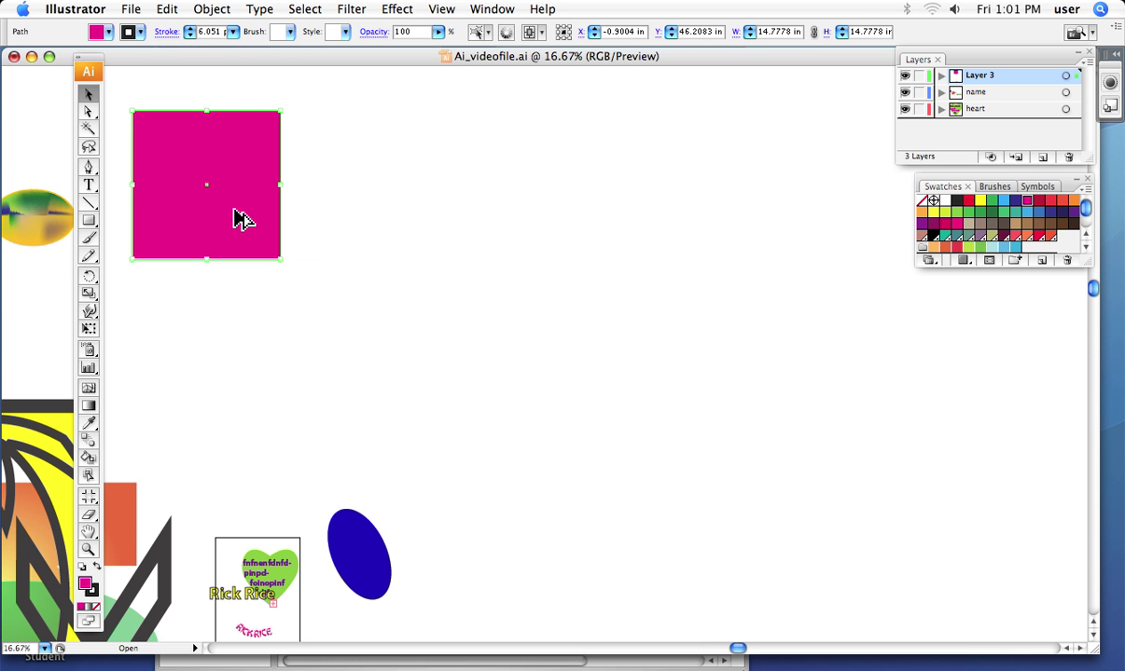
pyautogui.moveTo(235, 217); pyautogui.dragTo(426, 224)
pyautogui.press('super+d')
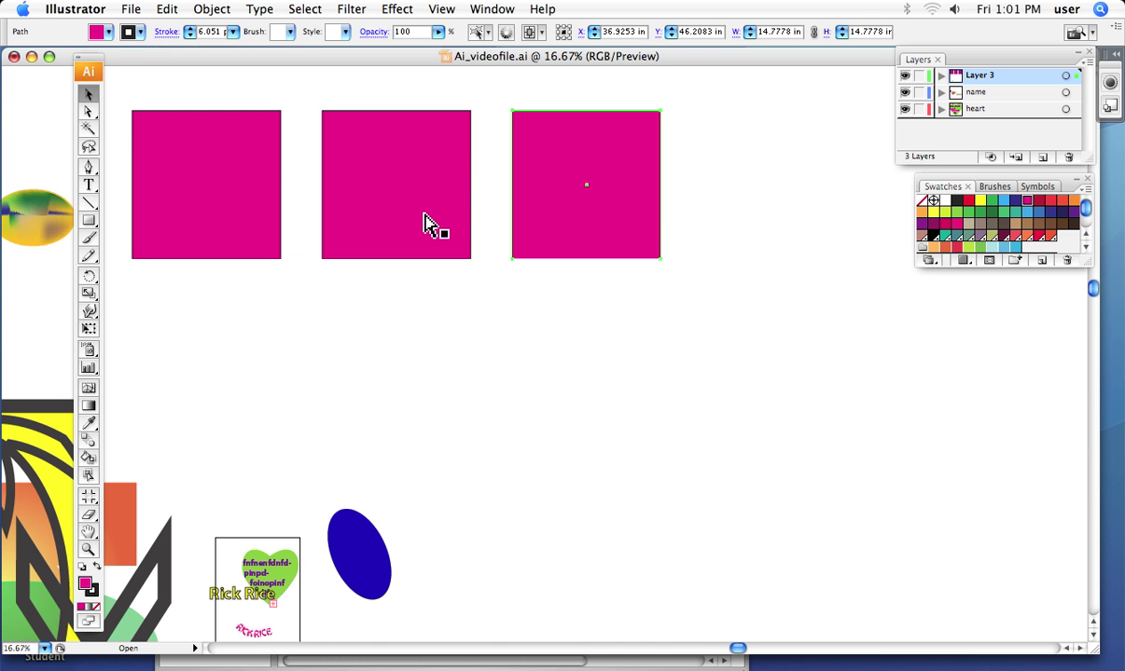
pyautogui.press('super+d')
pyautogui.press('super+d')
pyautogui.press('super+d')
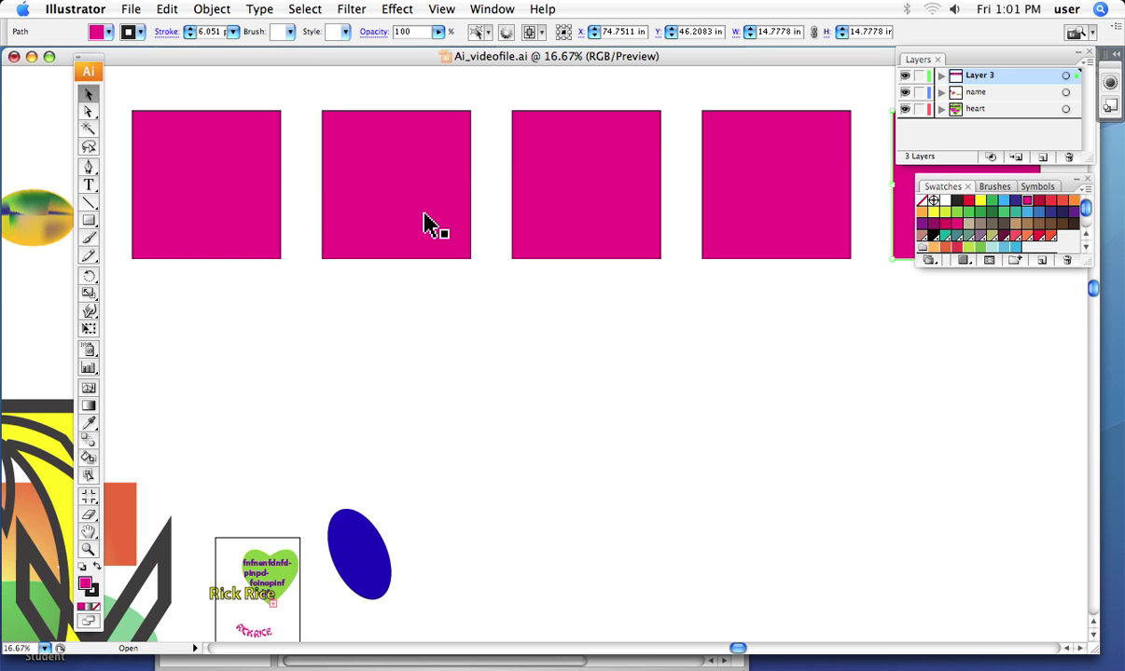
pyautogui.press('super+minus')
pyautogui.press('super+minus')
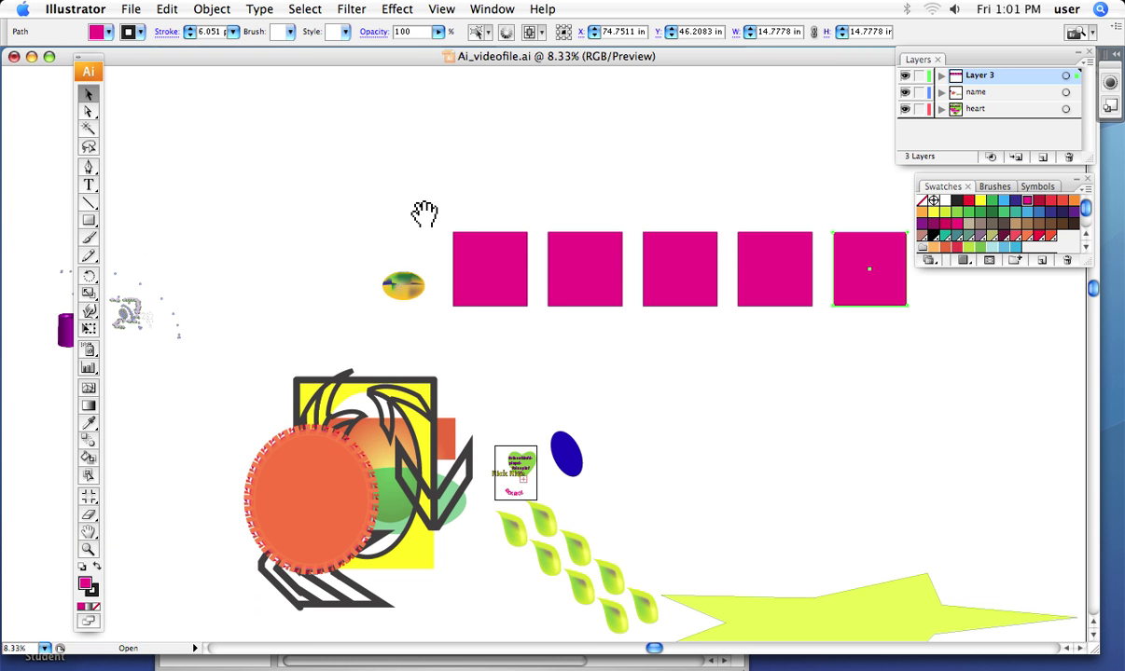
# - Centre the row in view and marquee-select all five 14.7778 in squares
pyautogui.moveTo(414, 225); pyautogui.dragTo(264, 437)
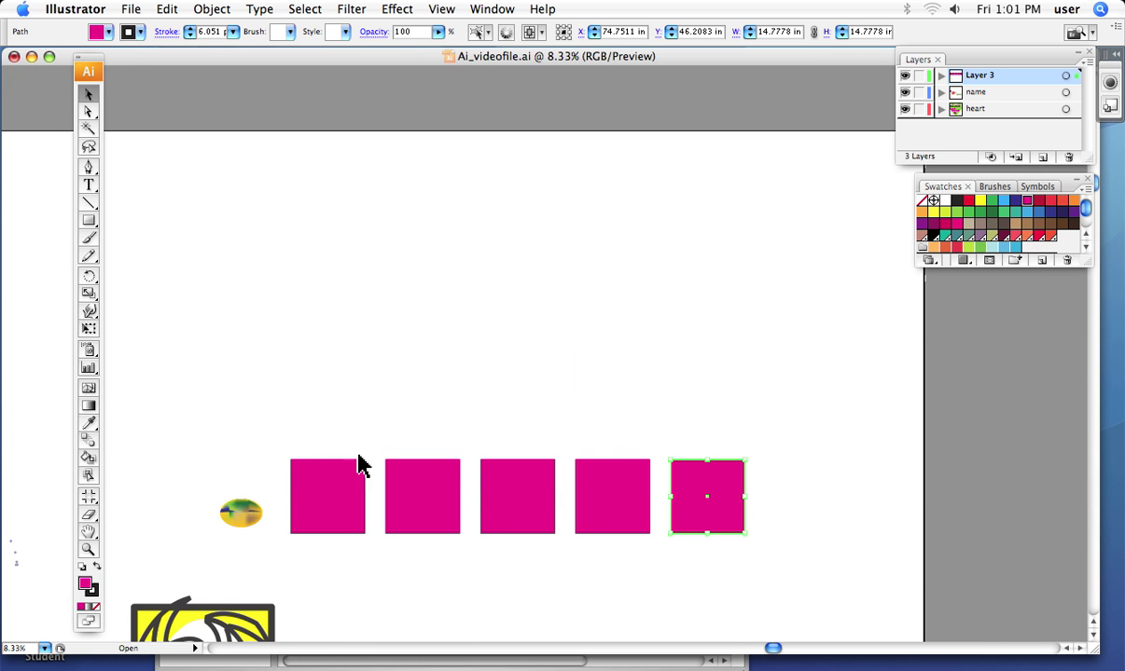
pyautogui.moveTo(269, 436); pyautogui.dragTo(782, 571)
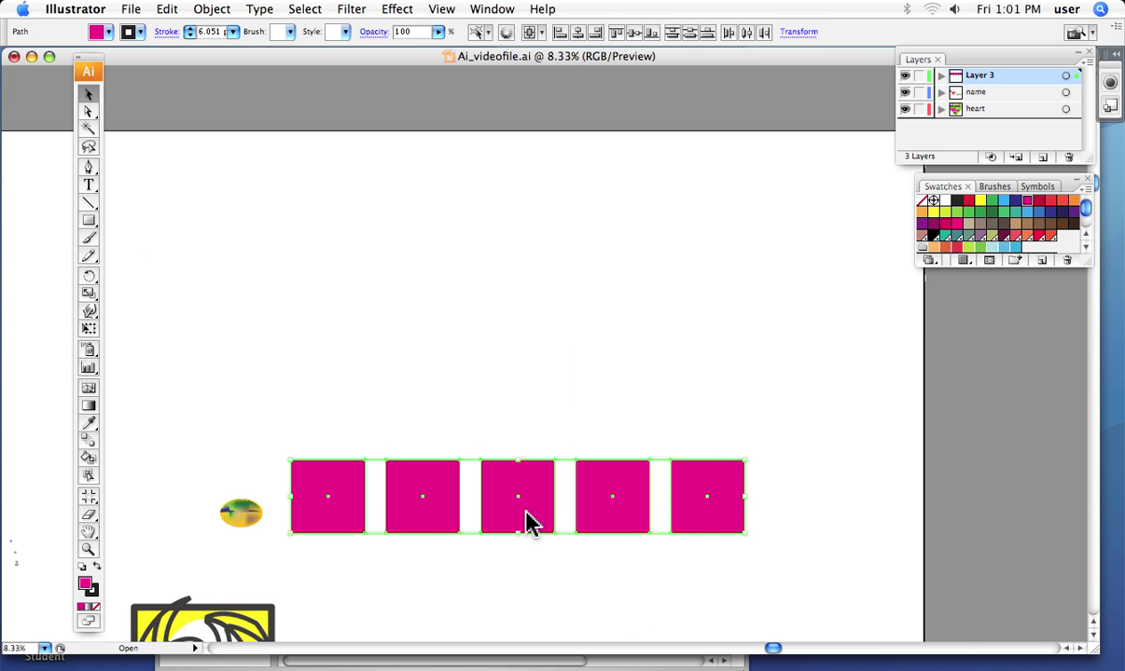
# - Copy the row upward and repeat it into stacked rows, then undo back to one row
pyautogui.moveTo(526, 522); pyautogui.dragTo(527, 432)
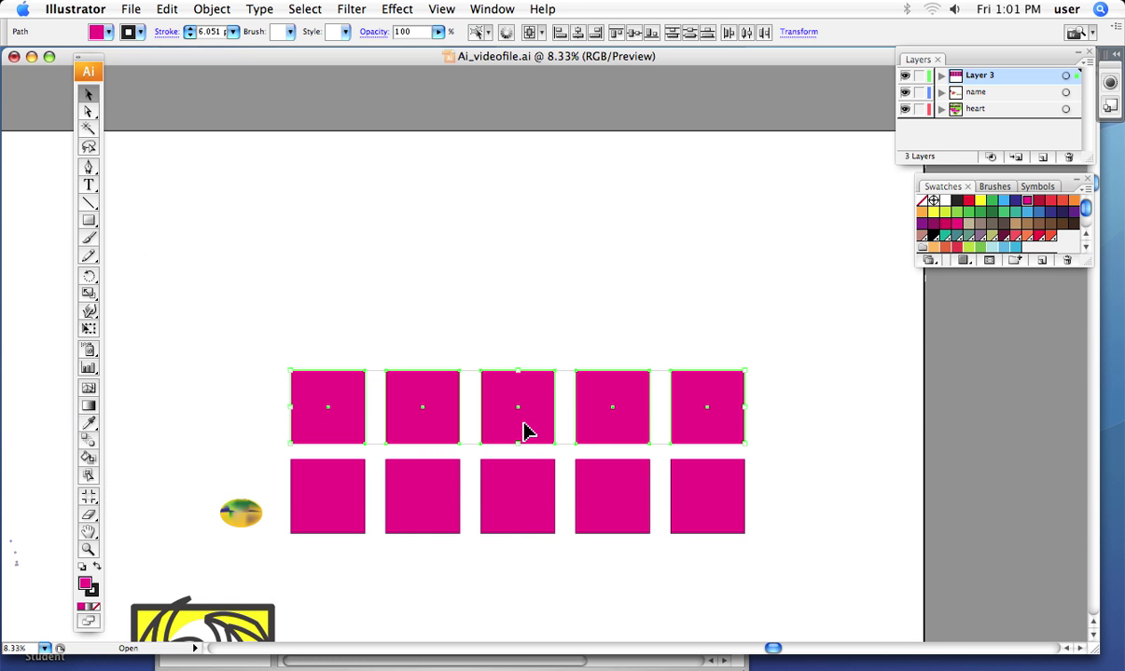
pyautogui.press('super+d')
pyautogui.press('super+d')
pyautogui.press('super+d')
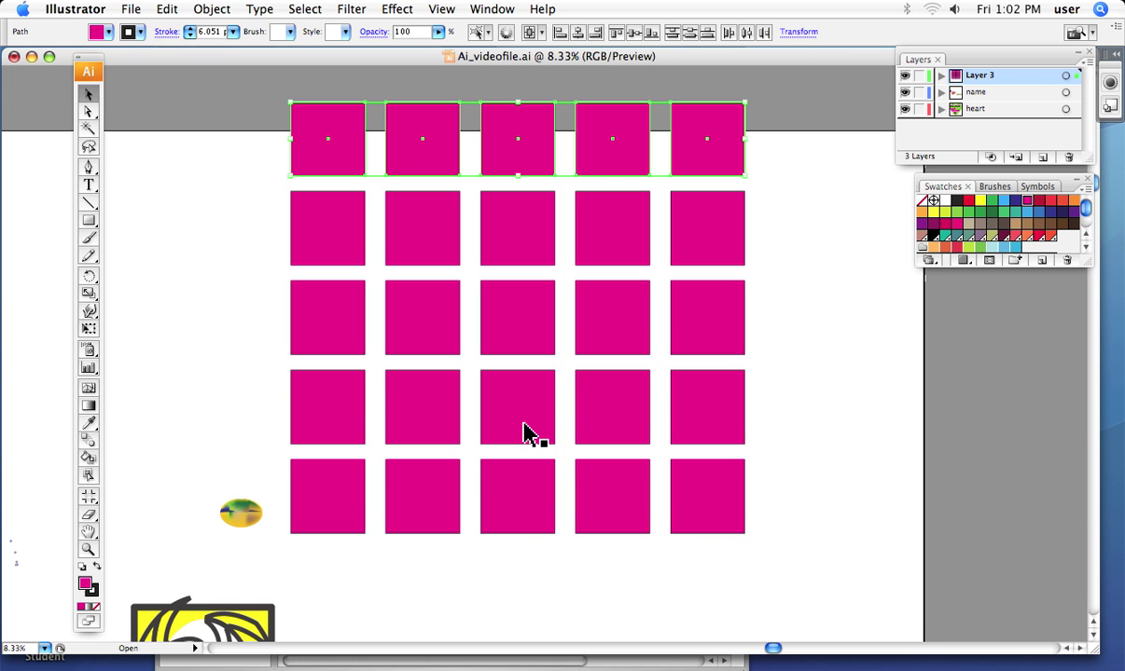
pyautogui.press('super+z')
pyautogui.press('super+z')
pyautogui.press('super+z')
pyautogui.press('super+z')
pyautogui.press('super+z')
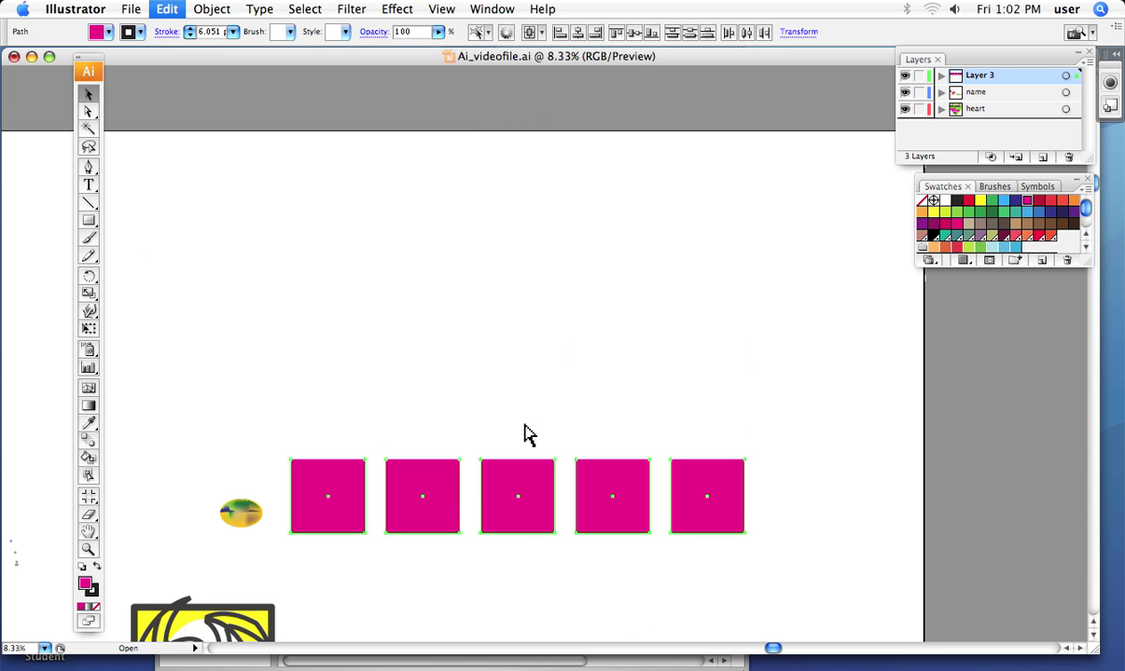